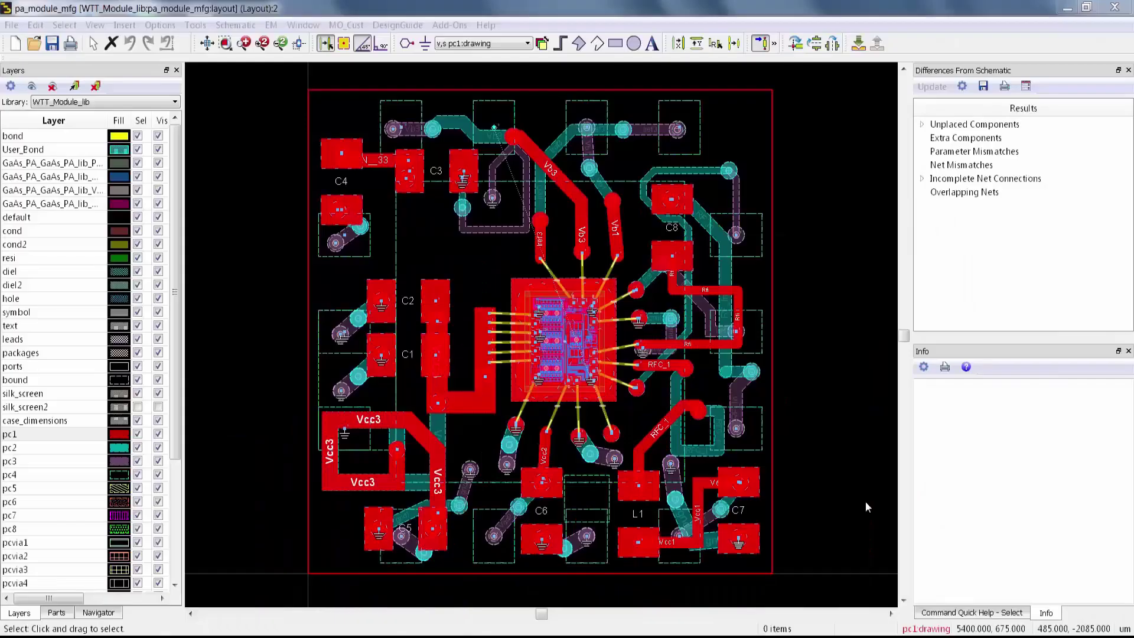
- Show the pa_module_mfg board as a 3-D rendering tilted into perspective
{"action": "left_click", "coordinate": [848, 507]}
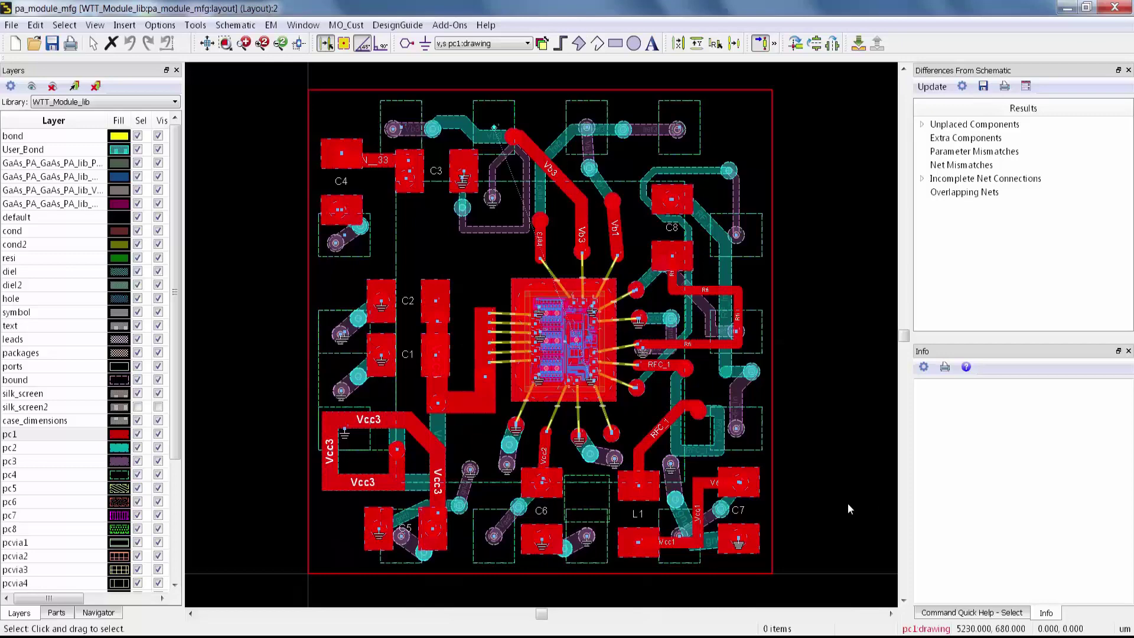
{"action": "key", "text": "ctrl+3"}
{"action": "left_click_drag", "start_coordinate": [835, 506], "coordinate": [757, 555]}
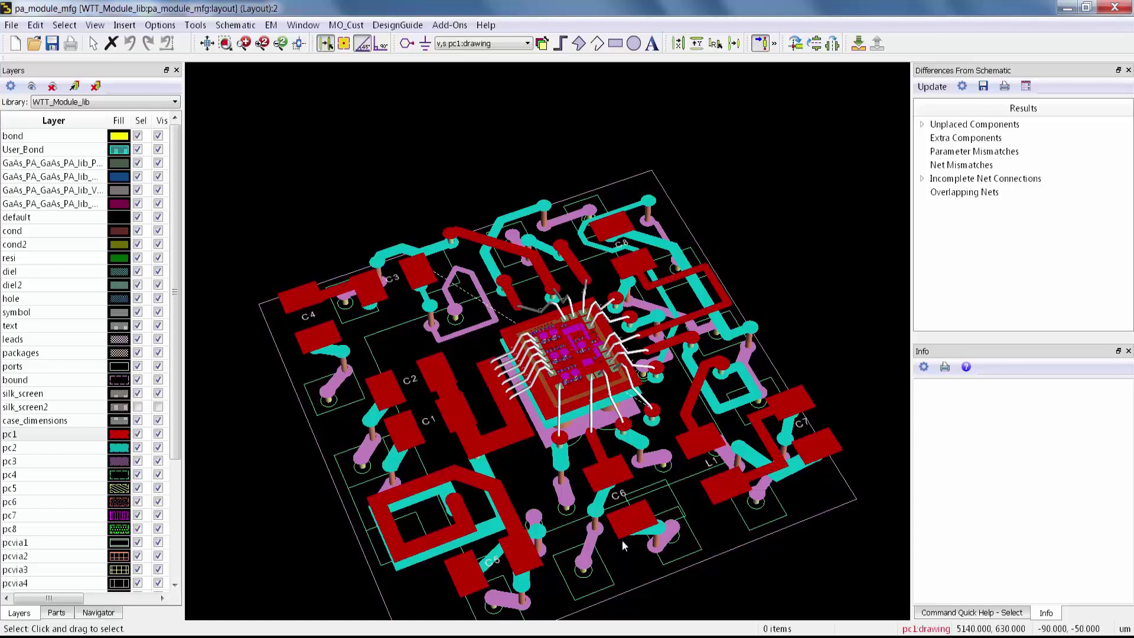
- Expand Incomplete Net Connections to reveal Net Vb2, then return to the flat top view
{"action": "left_click", "coordinate": [922, 178]}
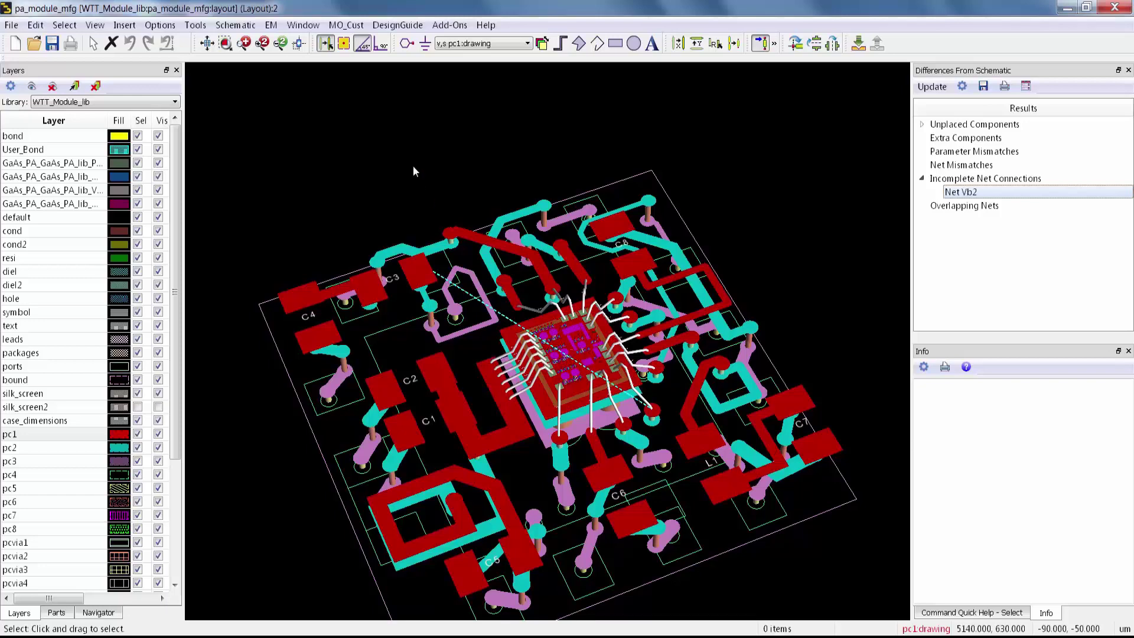
{"action": "key", "text": "ctrl+r"}
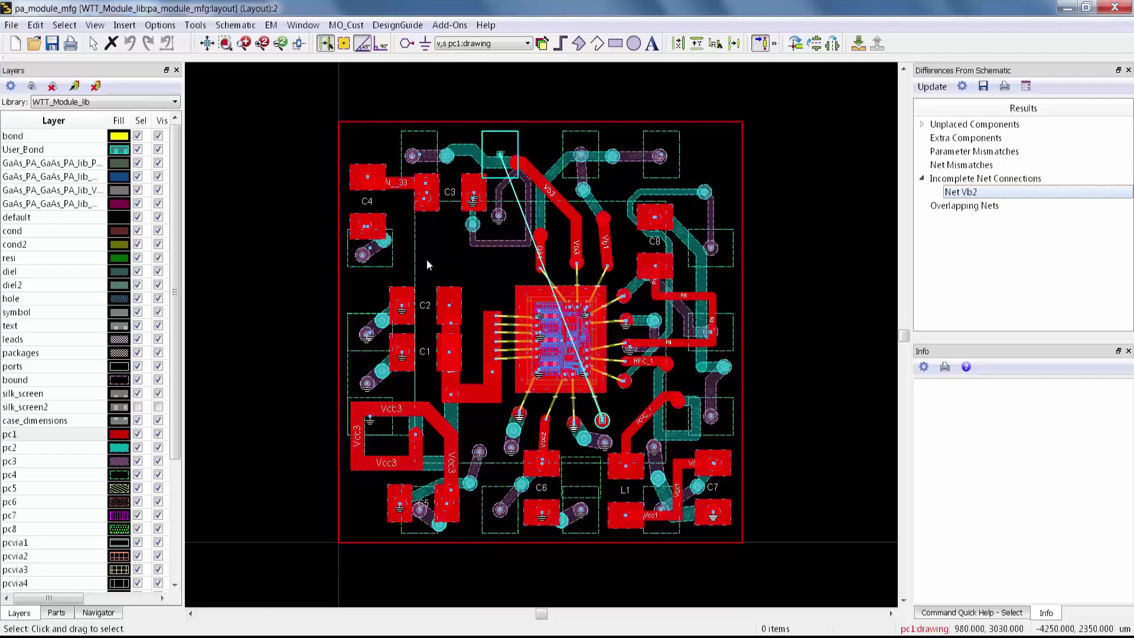
- Open the Trace Routing Rules from Options > Technology
{"action": "left_click", "coordinate": [167, 27]}
{"action": "mouse_move", "coordinate": [196, 72]}
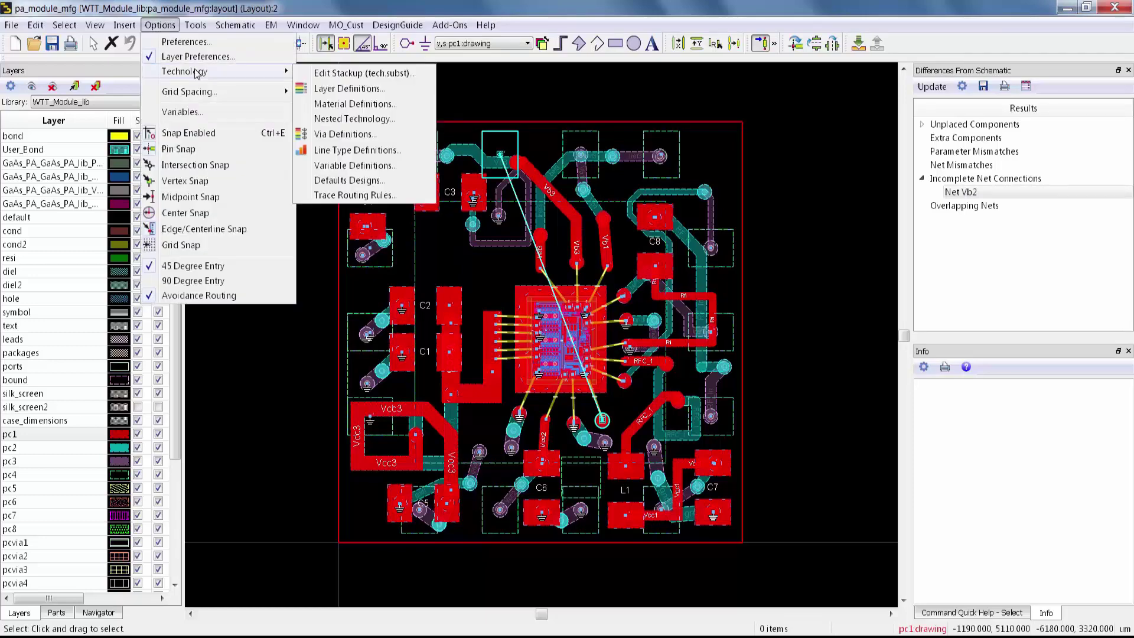
{"action": "left_click", "coordinate": [399, 195]}
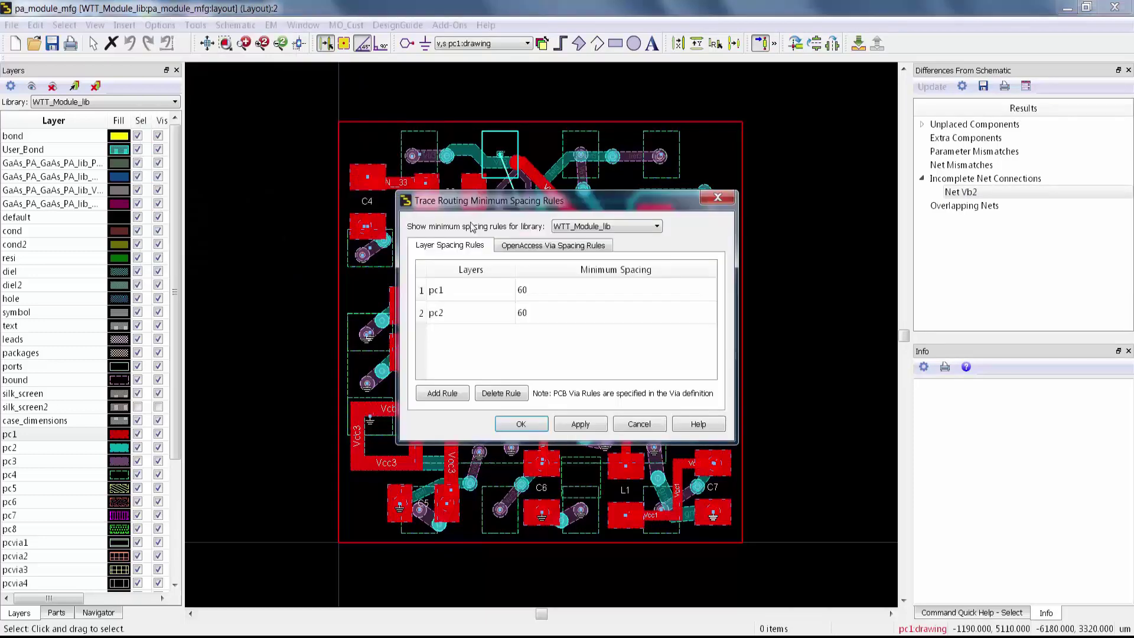
{"action": "left_click_drag", "start_coordinate": [474, 209], "coordinate": [333, 178]}
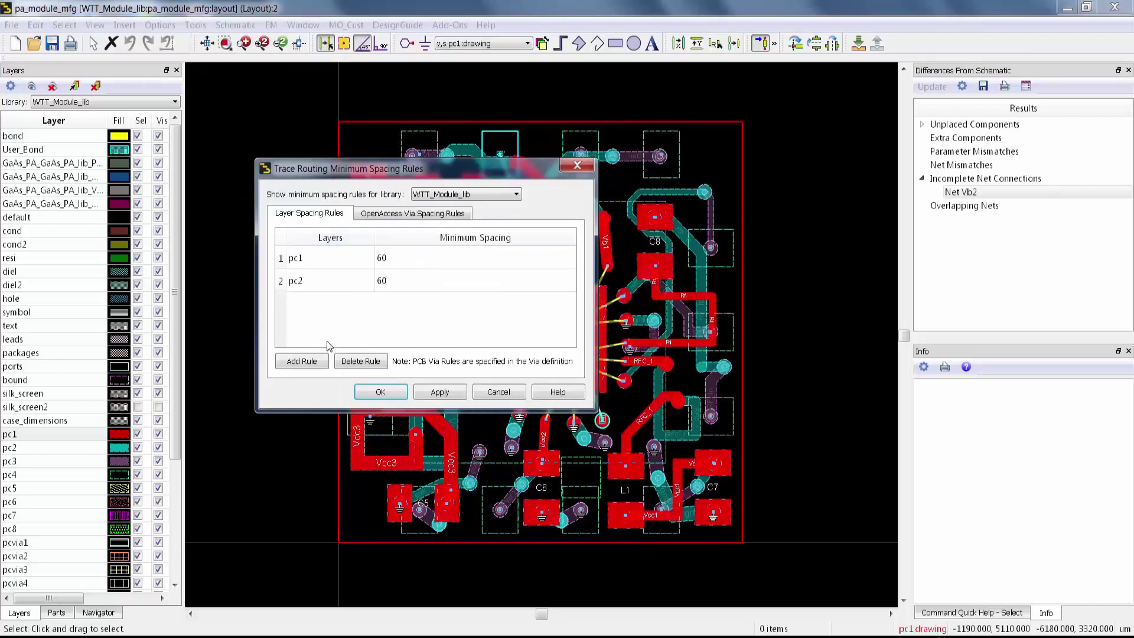
- Add a pc3 spacing rule with minimum spacing 60, apply it and close
{"action": "left_click", "coordinate": [306, 368]}
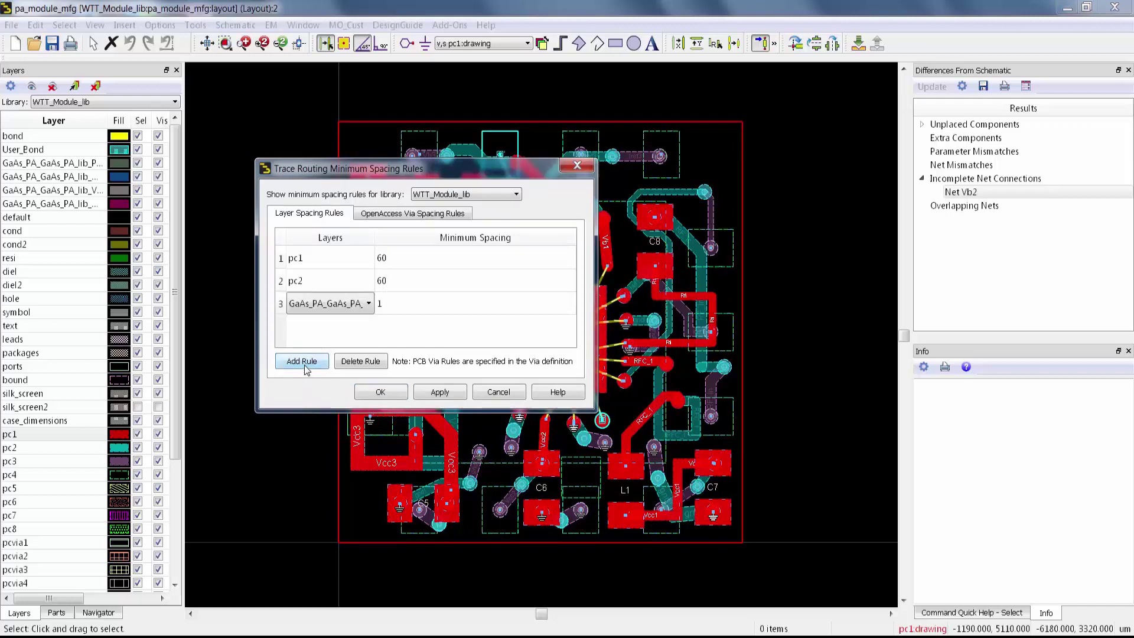
{"action": "left_click", "coordinate": [342, 307]}
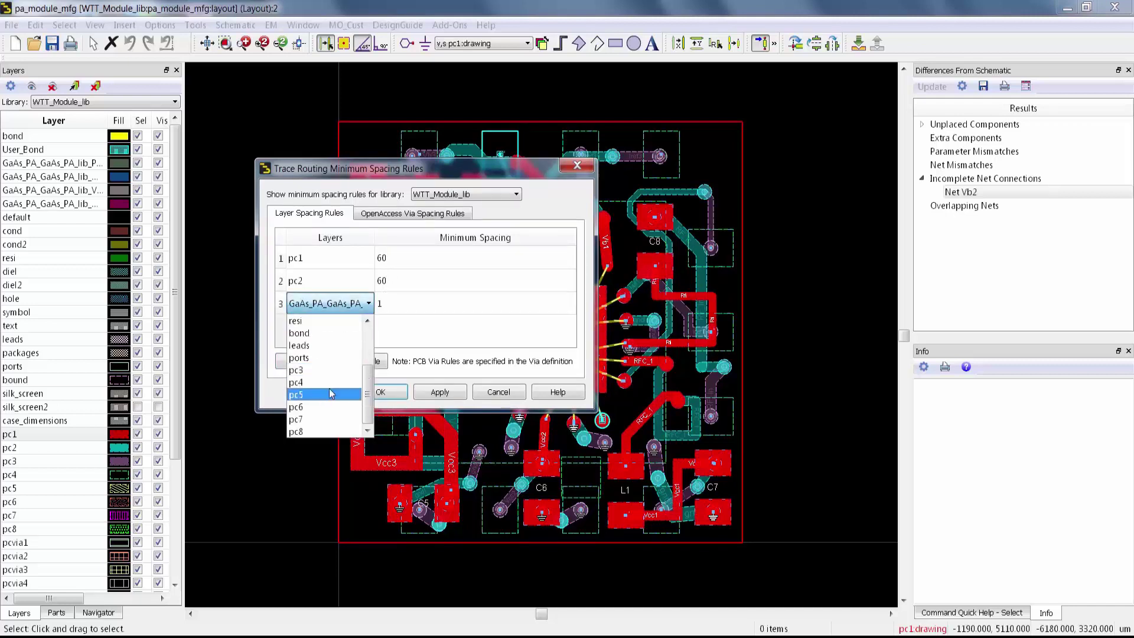
{"action": "left_click", "coordinate": [328, 370]}
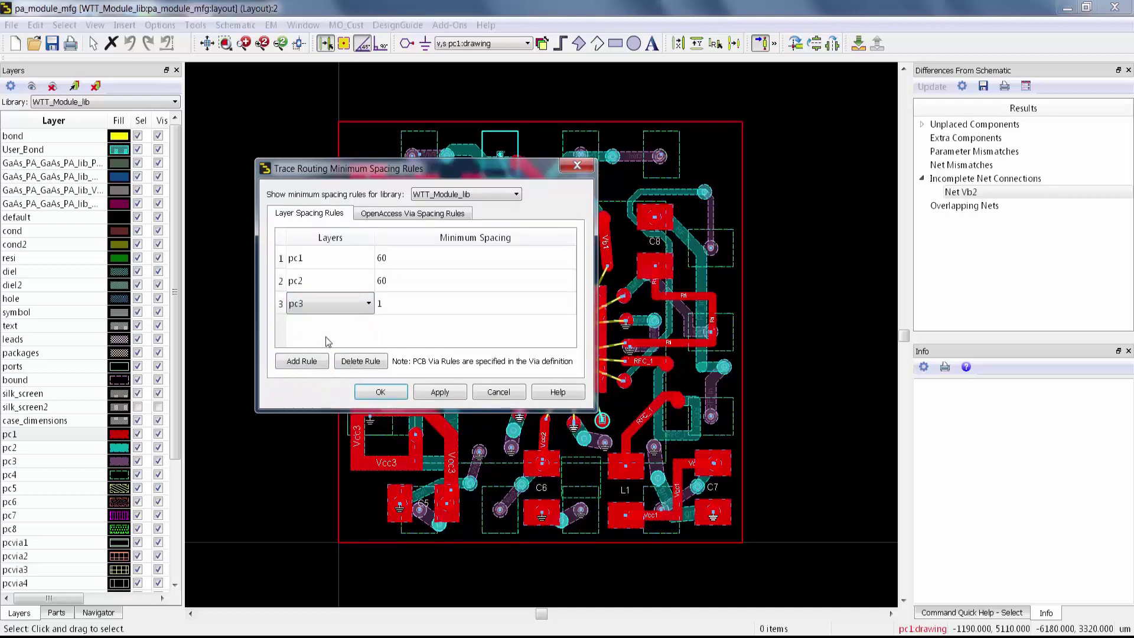
{"action": "left_click", "coordinate": [437, 305]}
{"action": "left_click", "coordinate": [437, 304]}
{"action": "type", "text": "60"}
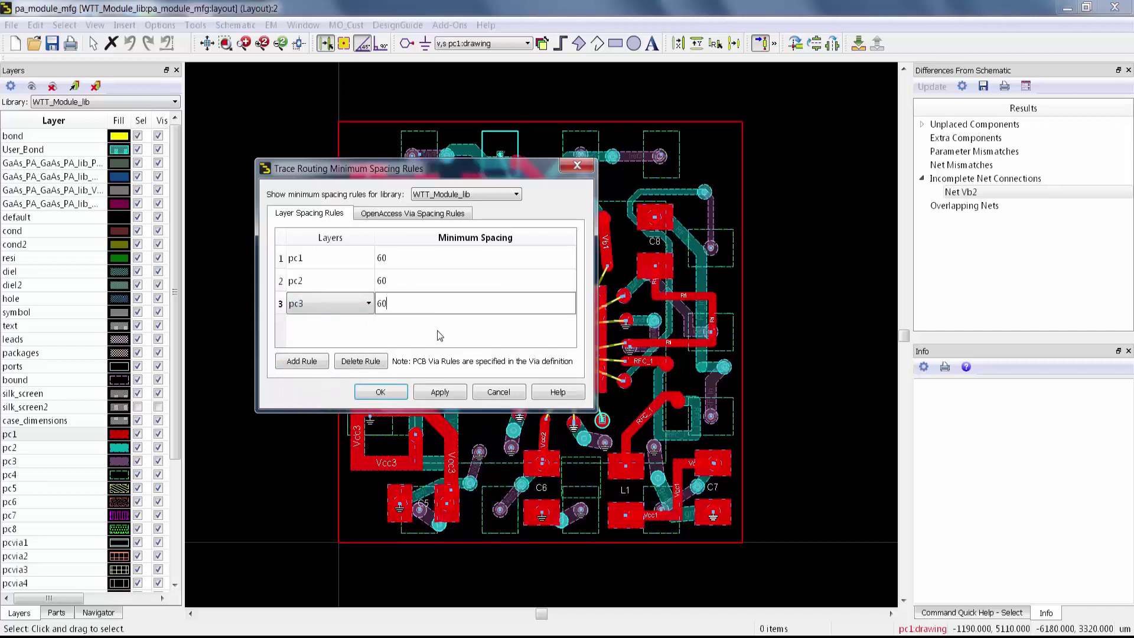
{"action": "left_click", "coordinate": [437, 345]}
{"action": "left_click", "coordinate": [447, 394]}
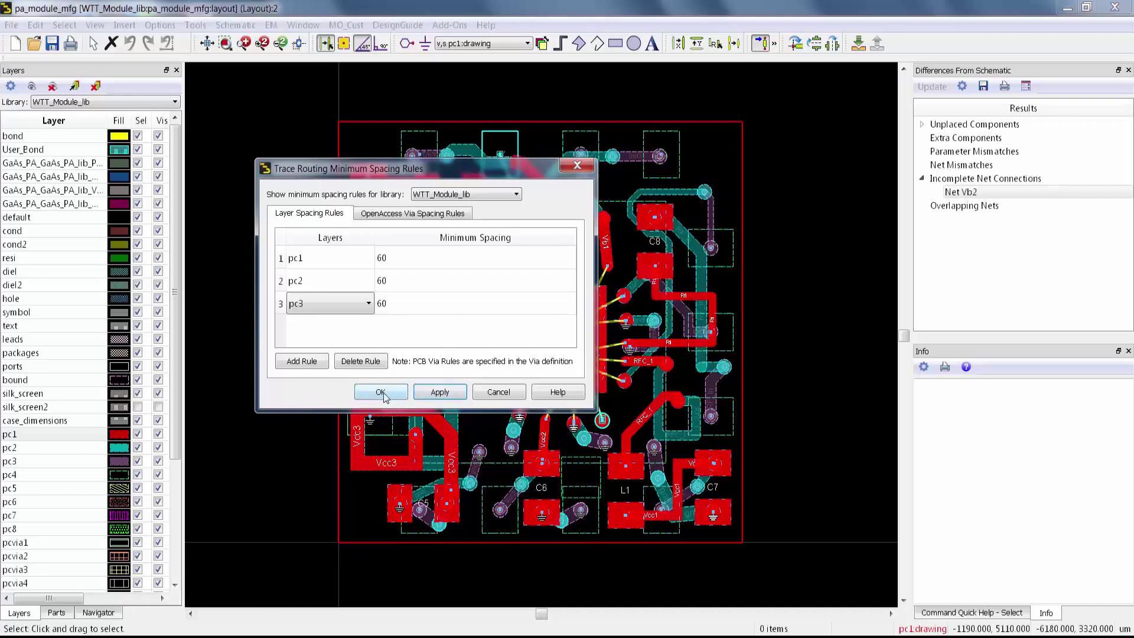
{"action": "left_click", "coordinate": [380, 393]}
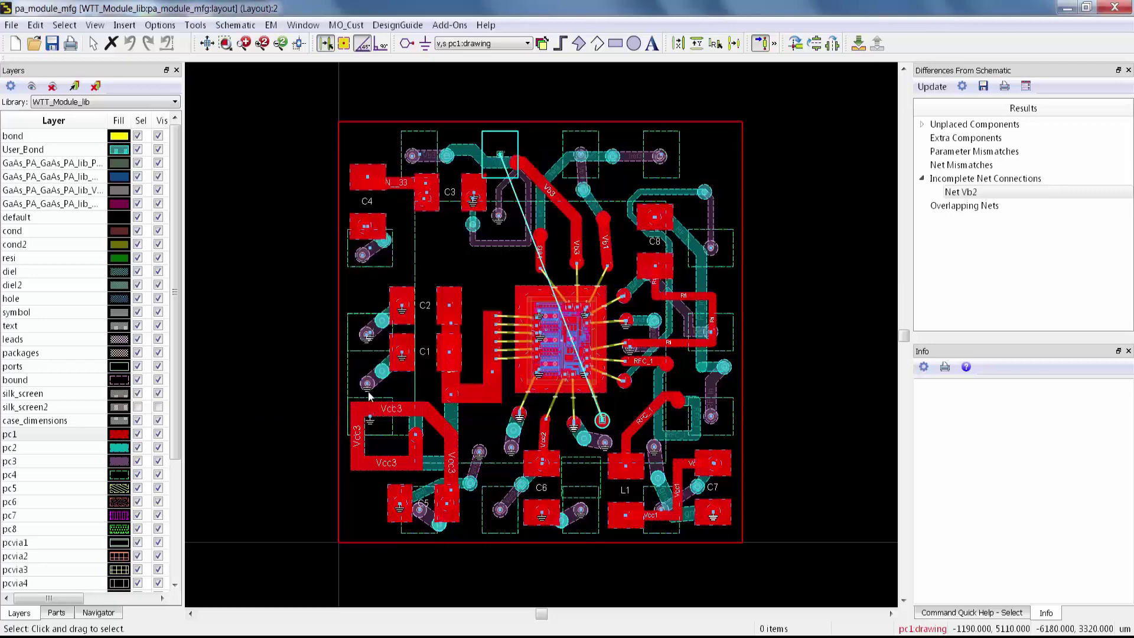
- Route the Vb2 trace from its lower pad, dropping vias through pc2 and pc3 to finish on pc4
{"action": "scroll", "coordinate": [763, 405], "scroll_direction": "up", "scroll_amount": 1}
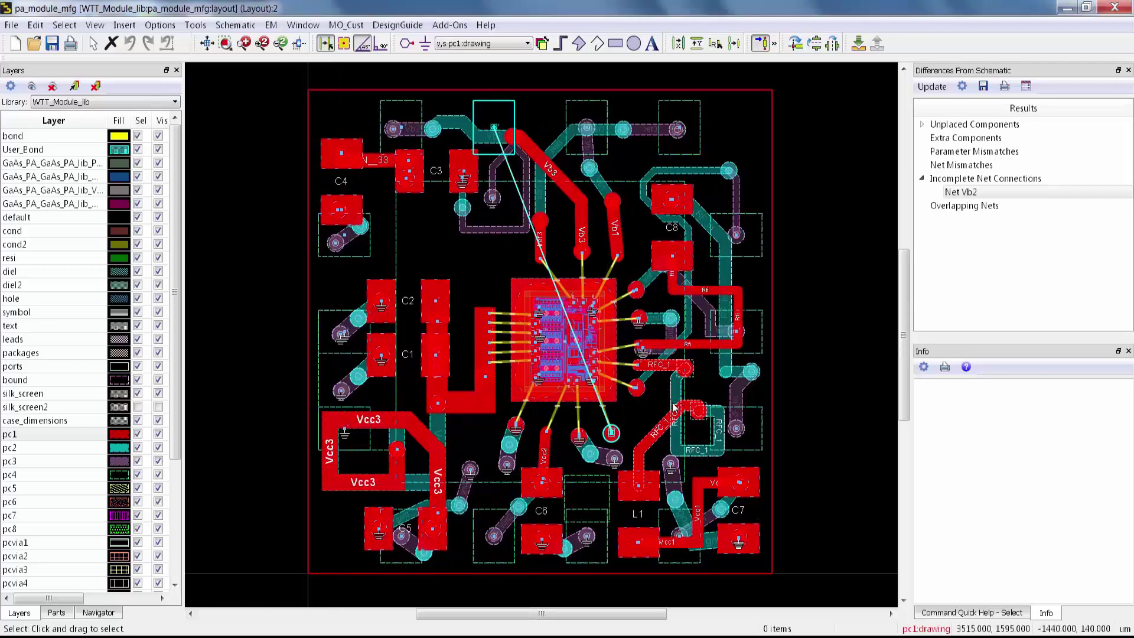
{"action": "key", "text": "t"}
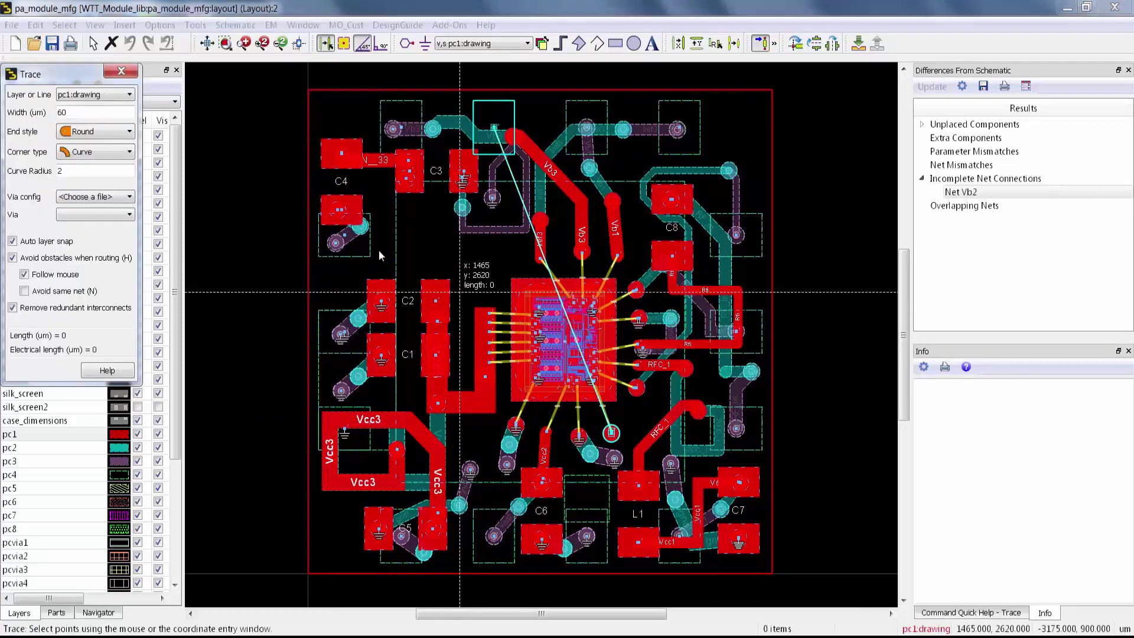
{"action": "left_click_drag", "start_coordinate": [86, 77], "coordinate": [252, 172]}
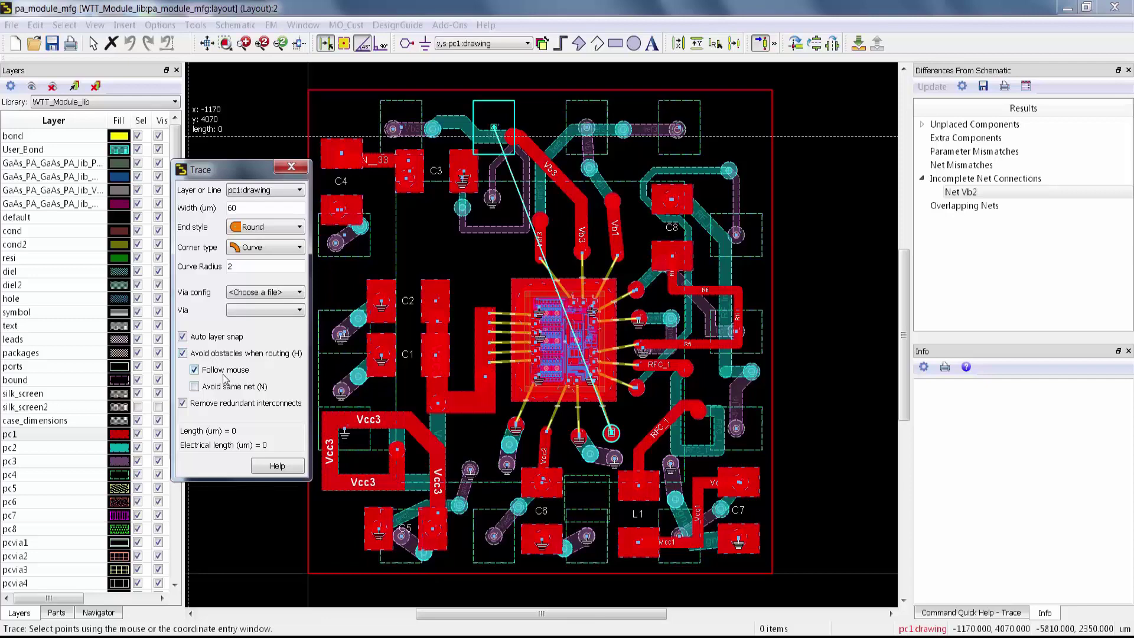
{"action": "left_click", "coordinate": [612, 437]}
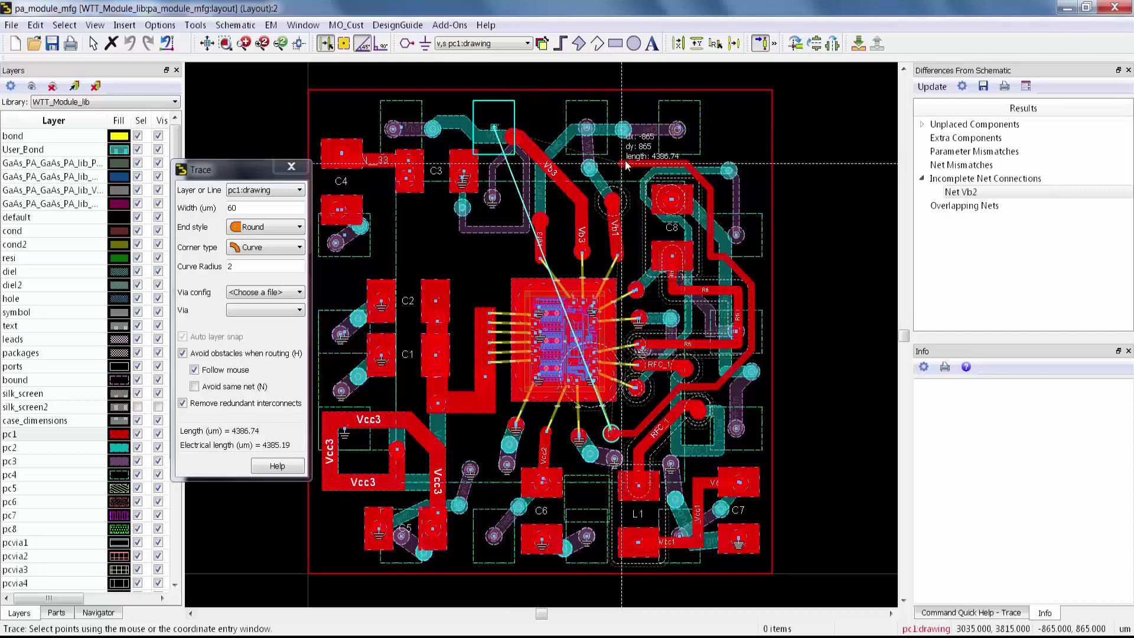
{"action": "key", "text": "plus"}
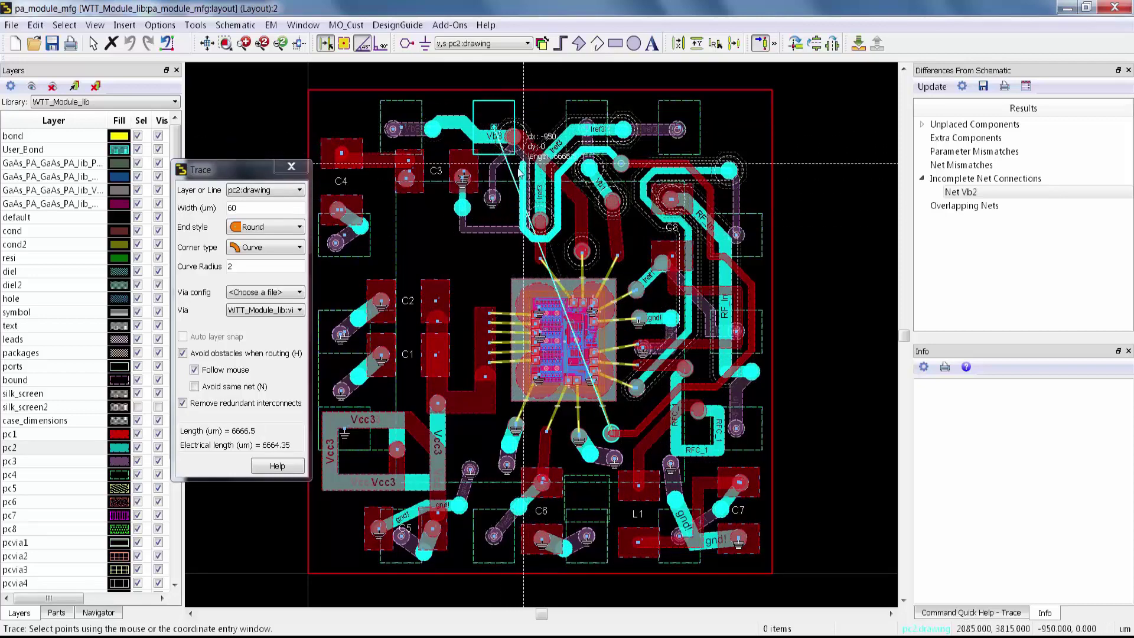
{"action": "left_click", "coordinate": [498, 255]}
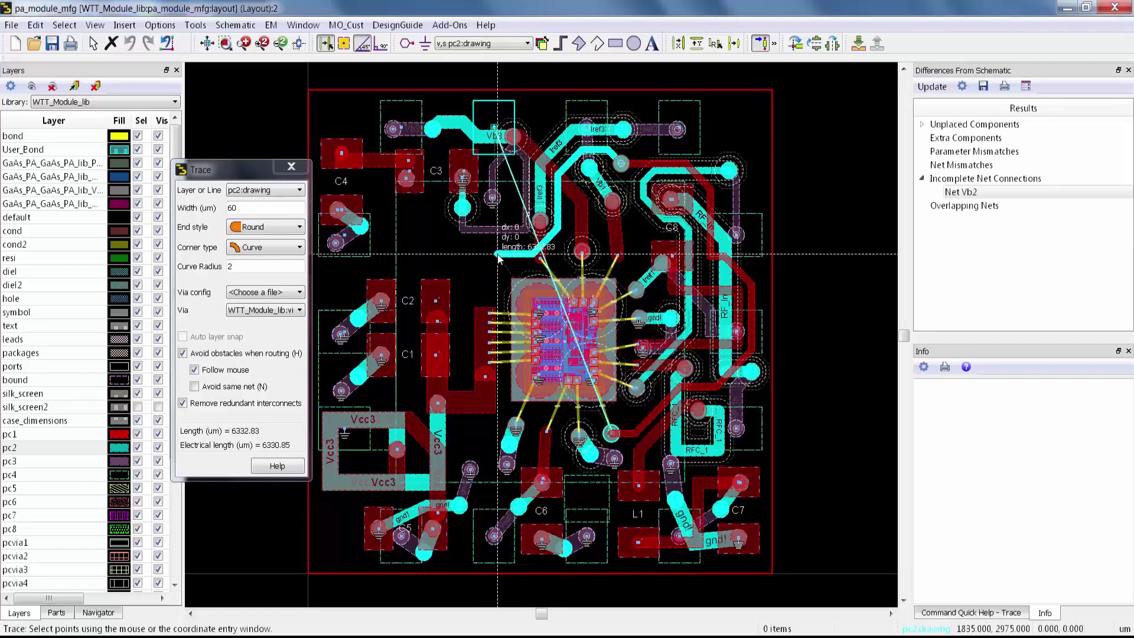
{"action": "key", "text": "plus"}
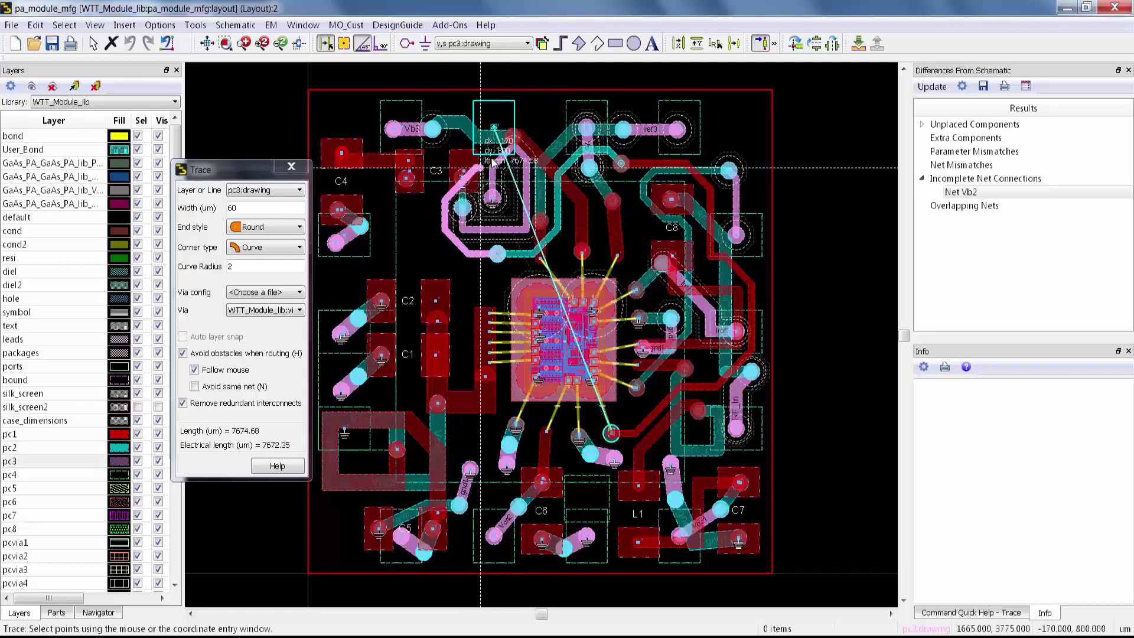
{"action": "key", "text": "plus"}
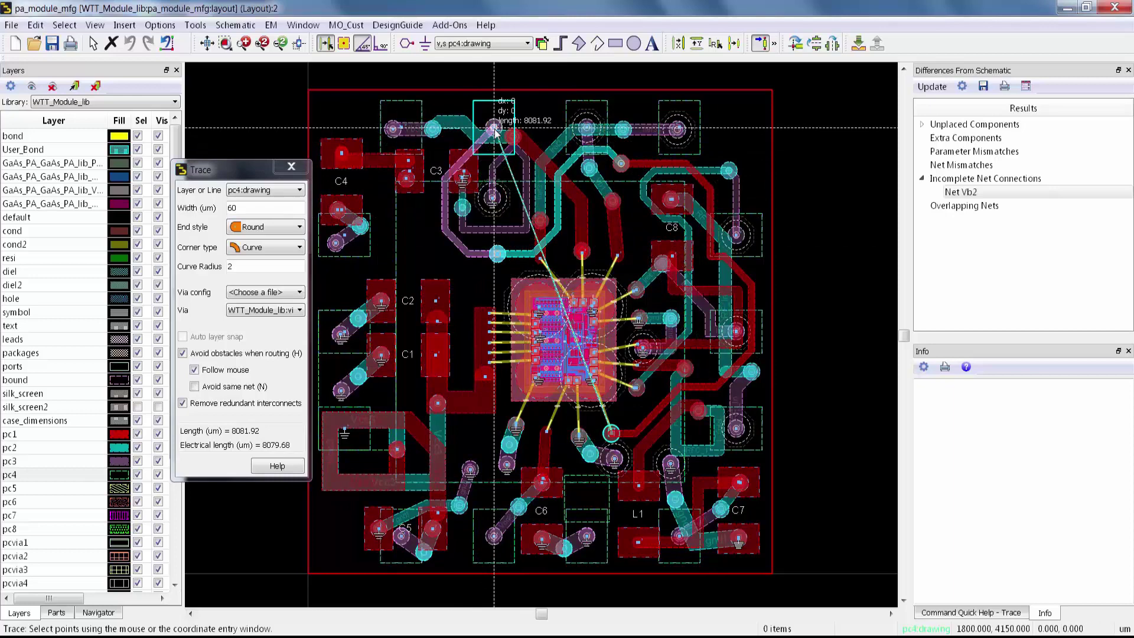
{"action": "double_click", "coordinate": [495, 128]}
{"action": "key", "text": "Escape"}
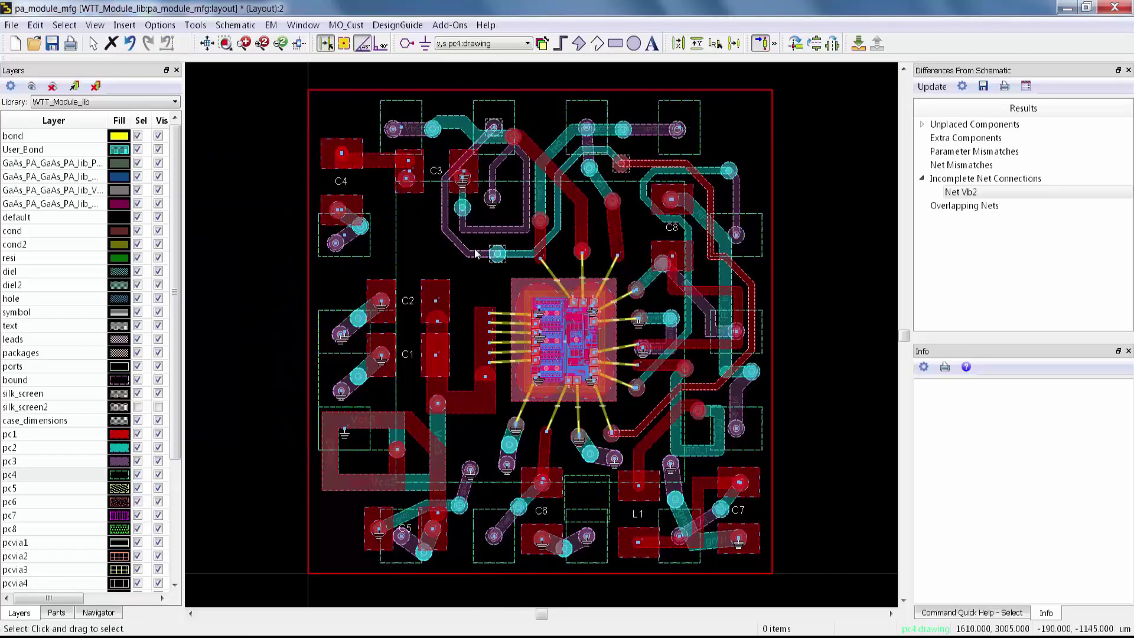
- Inspect the finished Vb2 trace, then start a new pc1 trace at the Vcc3 pad
{"action": "left_click", "coordinate": [476, 253]}
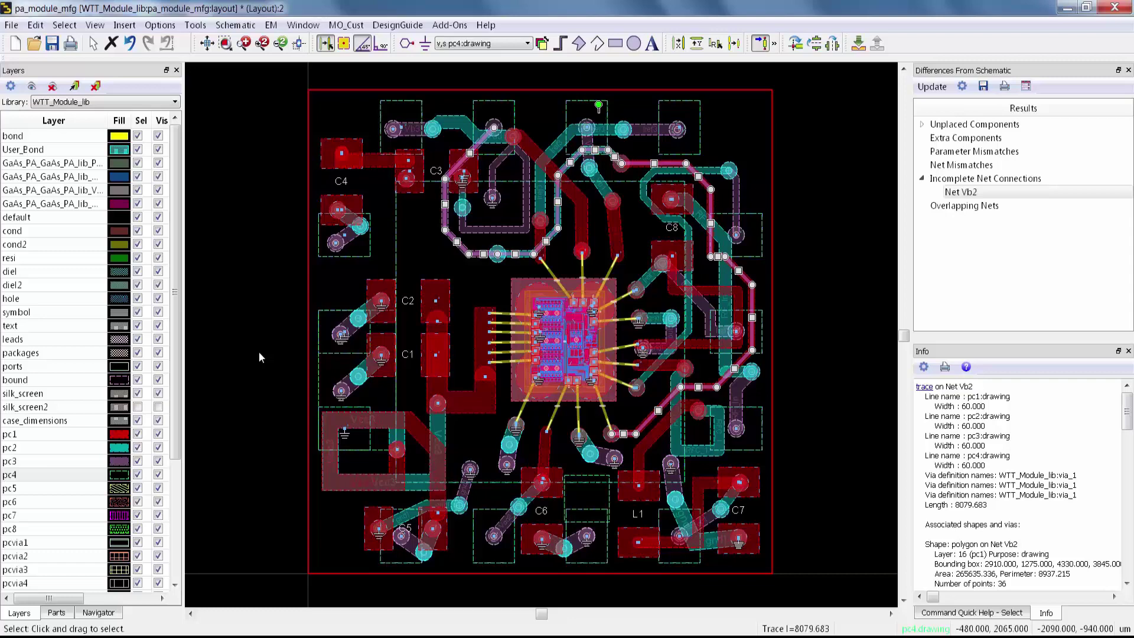
{"action": "key", "text": "t"}
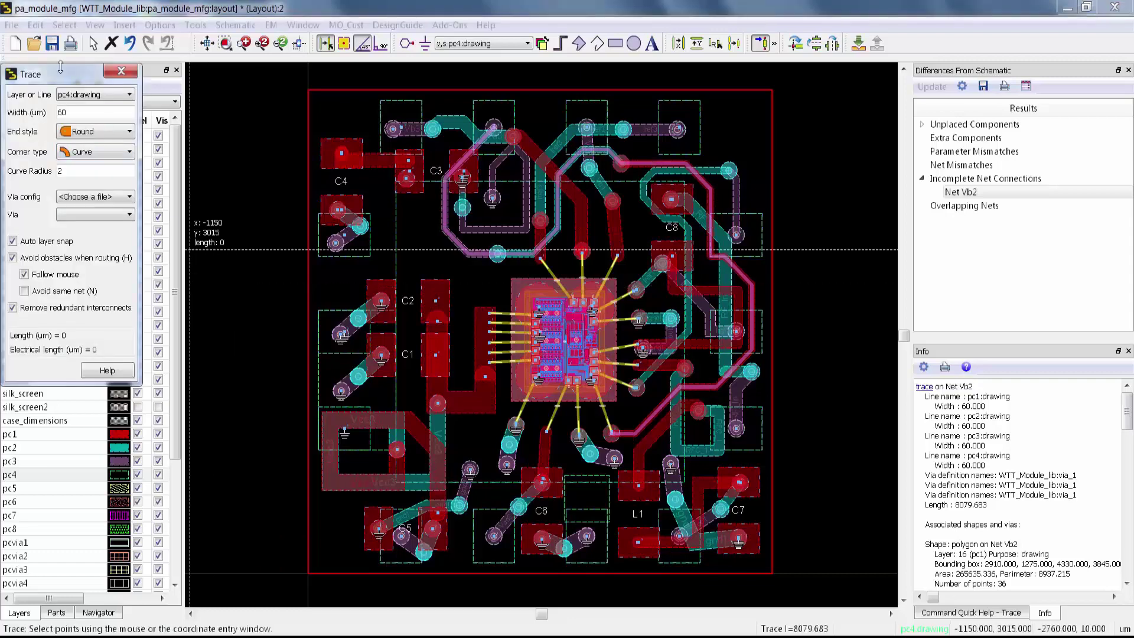
{"action": "left_click_drag", "start_coordinate": [66, 81], "coordinate": [255, 204]}
{"action": "left_click", "coordinate": [285, 219]}
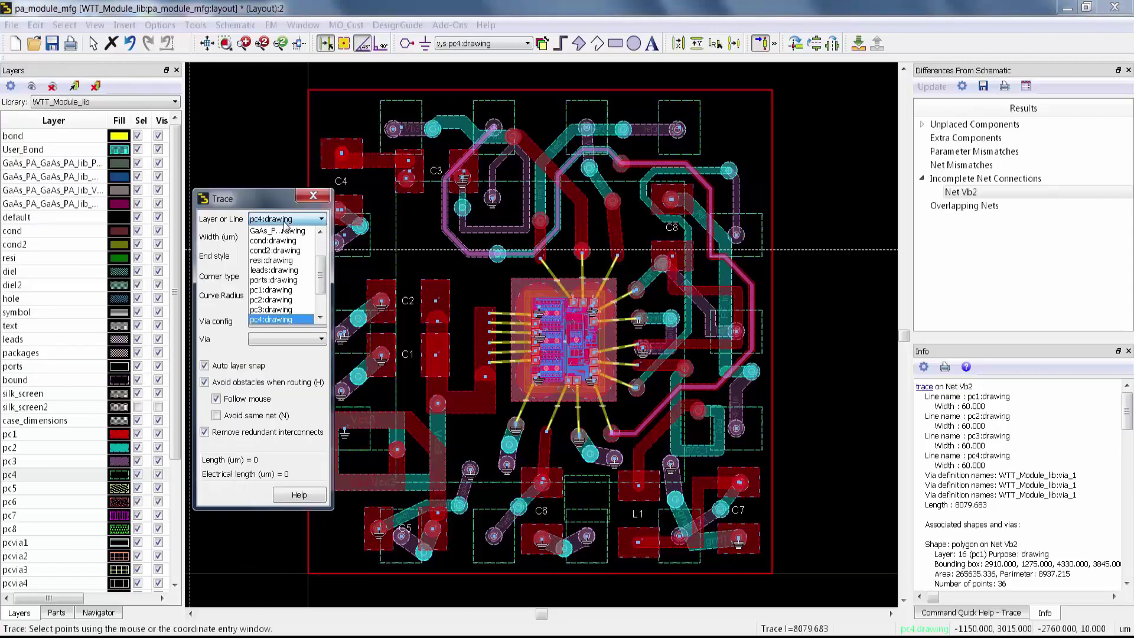
{"action": "left_click", "coordinate": [298, 296]}
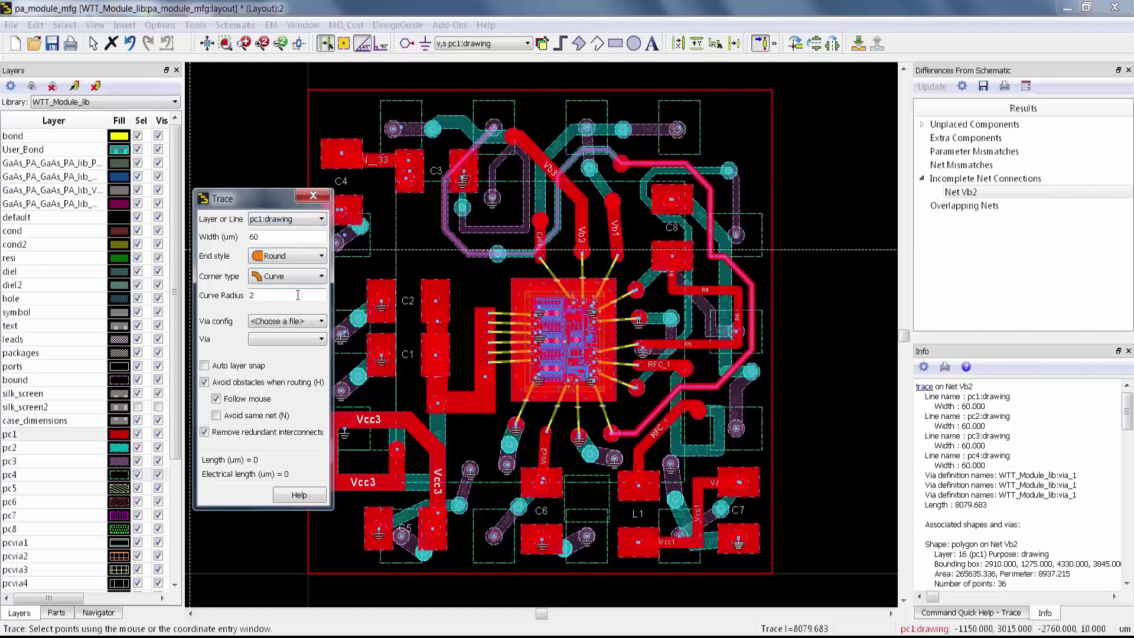
{"action": "left_click", "coordinate": [437, 305]}
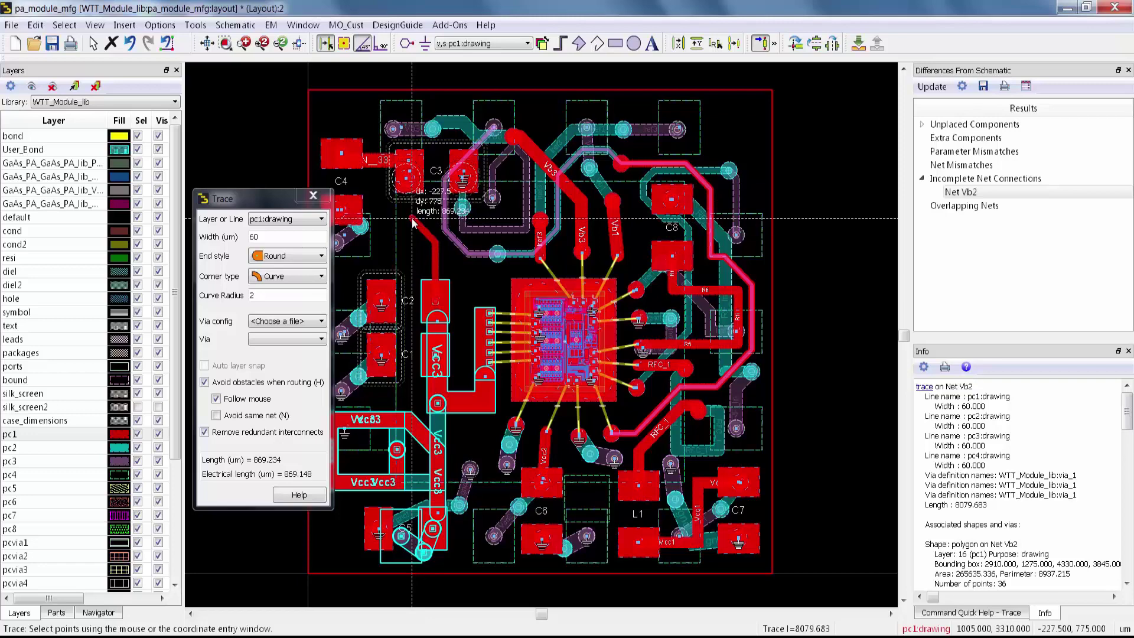
- Connect the pc1 trace to the pad beside C3, merging its net into Vcc3
{"action": "key", "text": "Escape"}
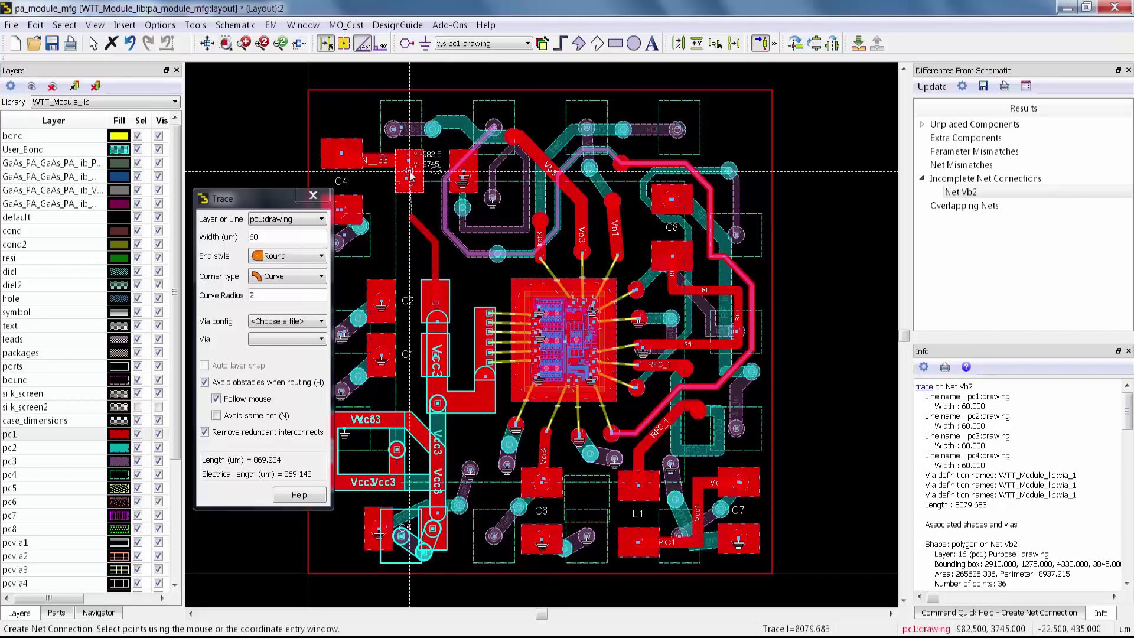
{"action": "left_click", "coordinate": [410, 173]}
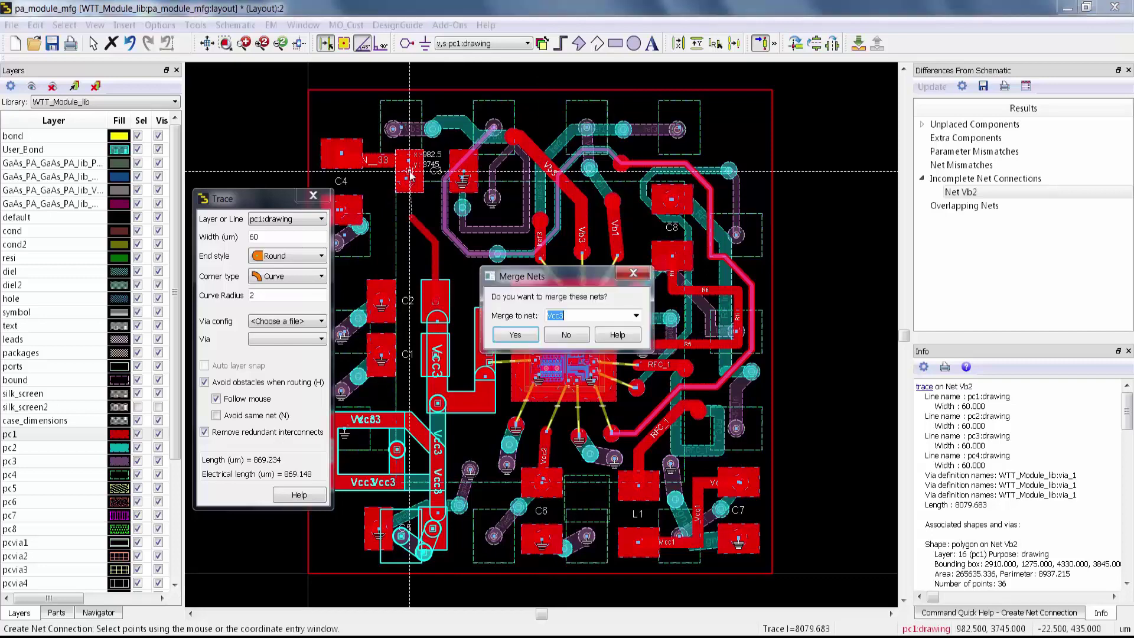
{"action": "left_click", "coordinate": [515, 334]}
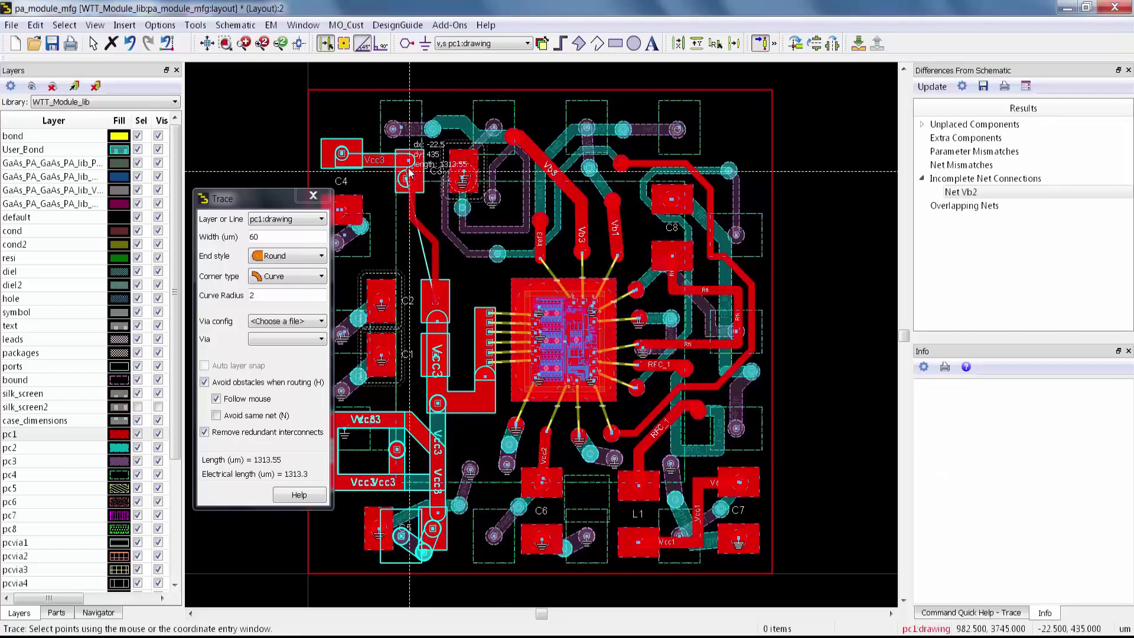
{"action": "key", "text": "Escape"}
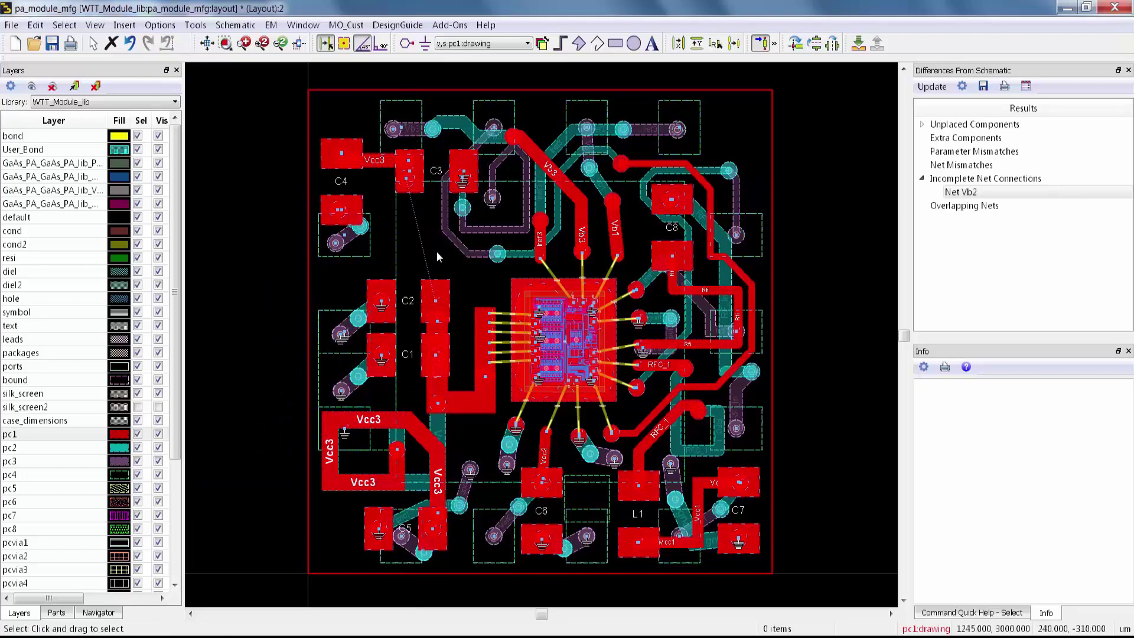
- Start the inductor at the C2 pad and draw six rectangular legs spiralling inward on pc1
{"action": "key", "text": "t"}
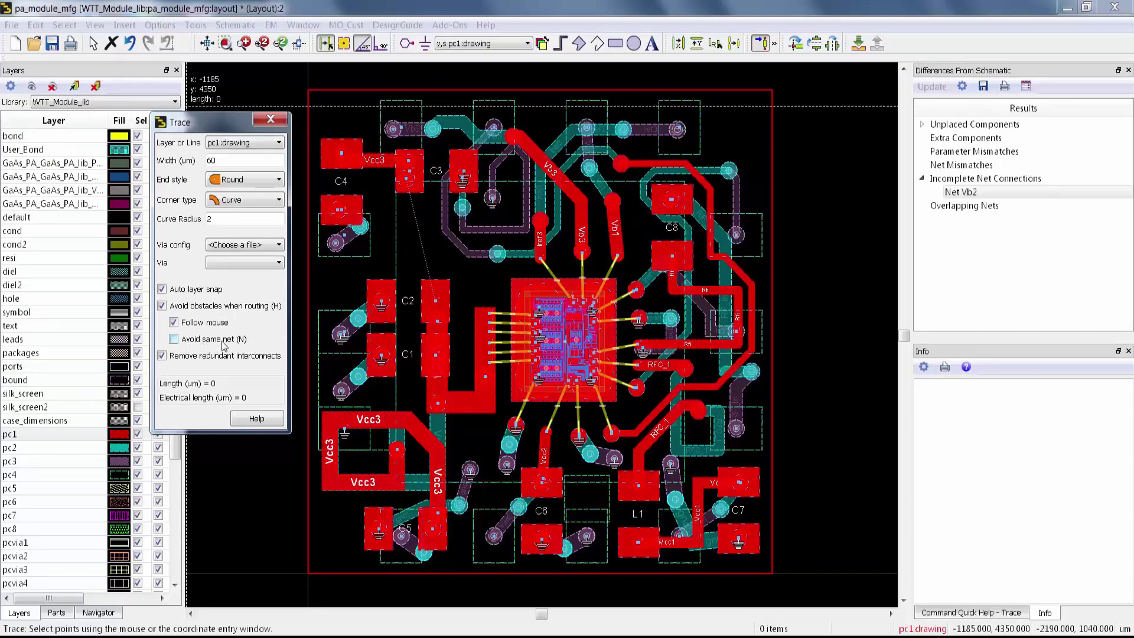
{"action": "left_click", "coordinate": [436, 301]}
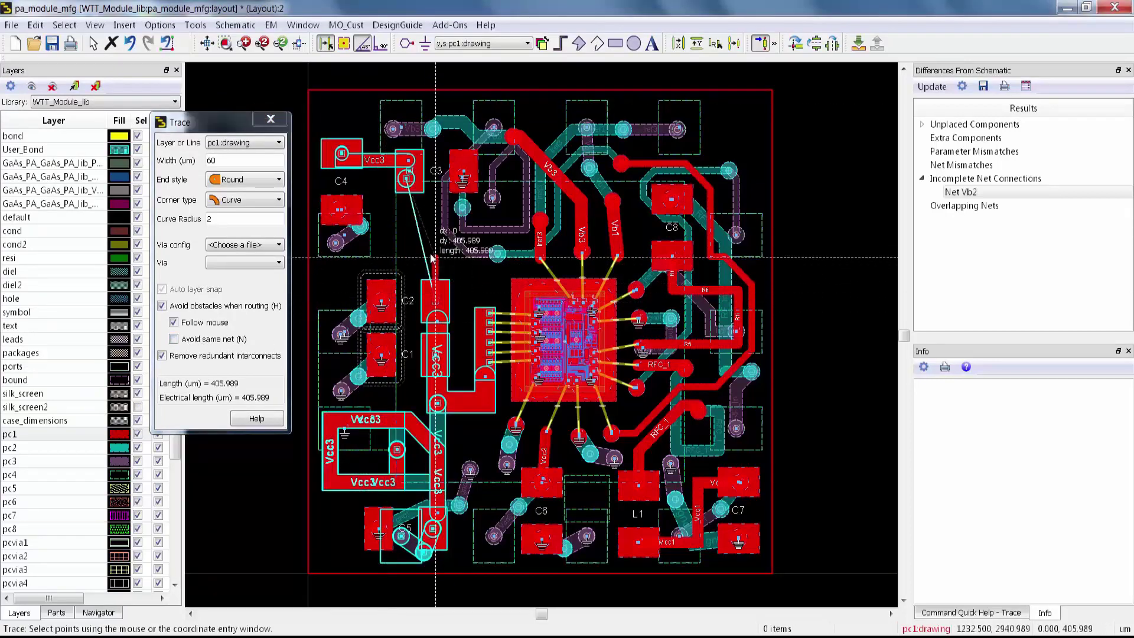
{"action": "left_click", "coordinate": [430, 208]}
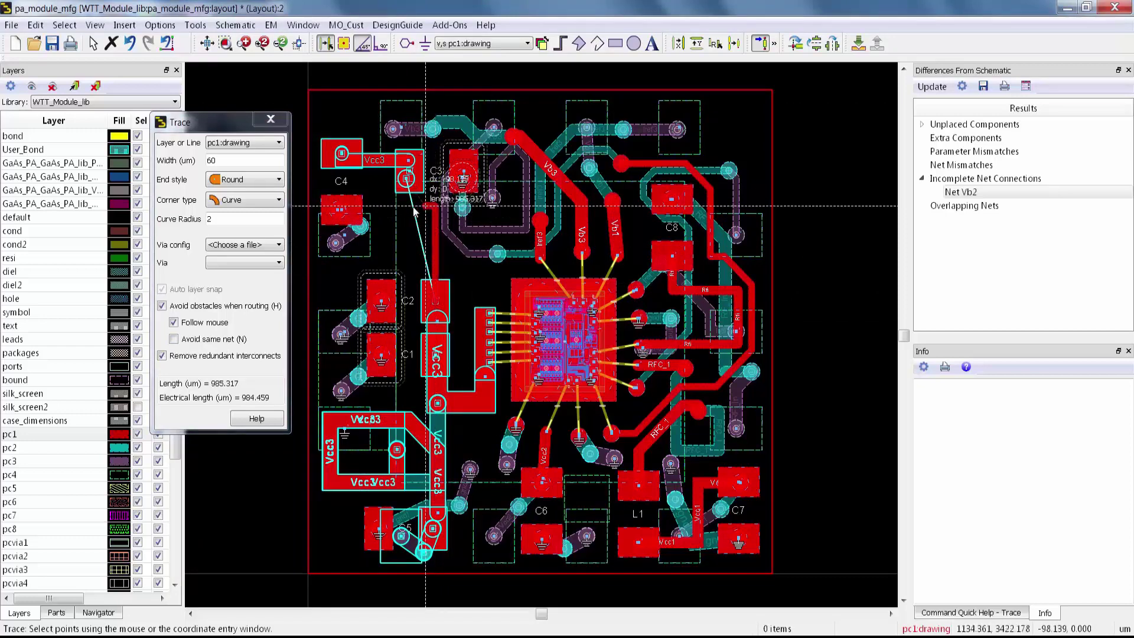
{"action": "left_click", "coordinate": [380, 212]}
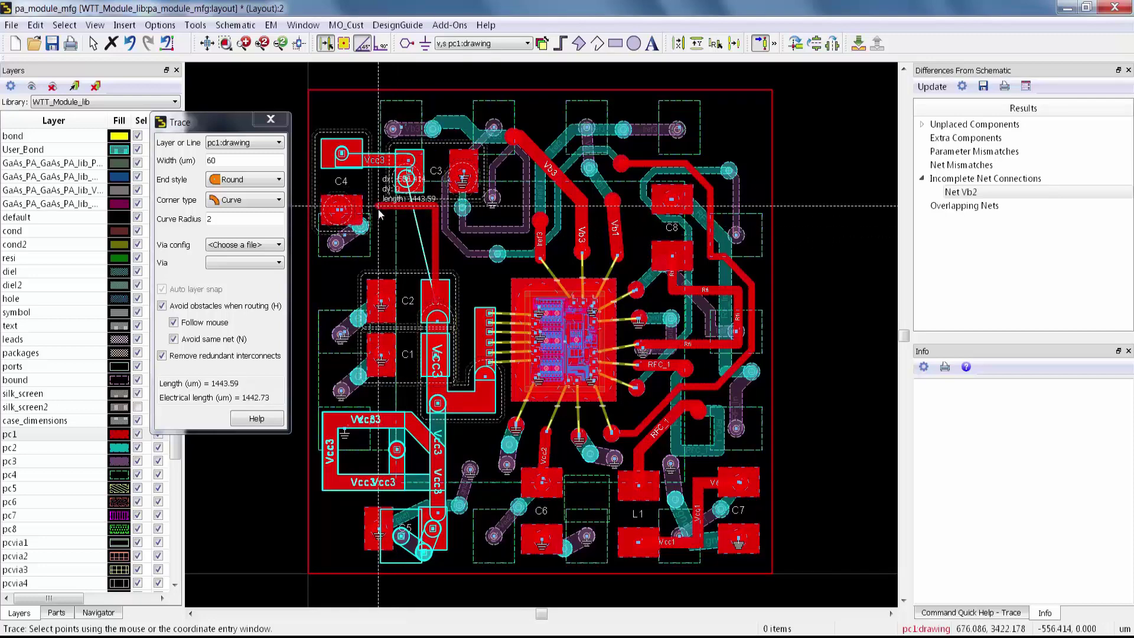
{"action": "left_click", "coordinate": [378, 259]}
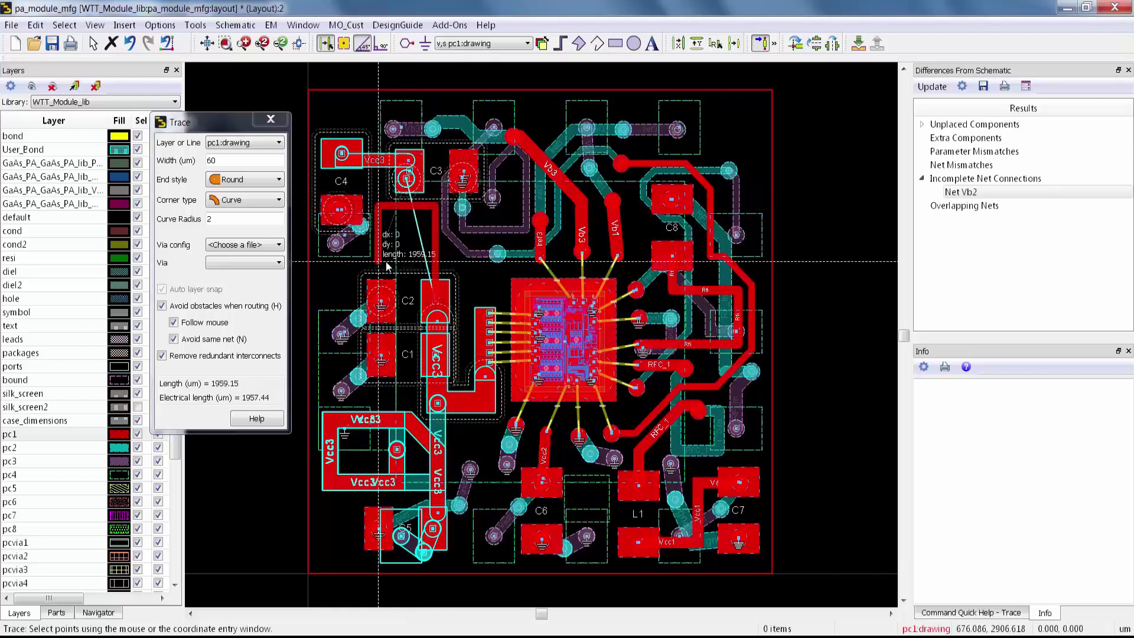
{"action": "left_click", "coordinate": [430, 263]}
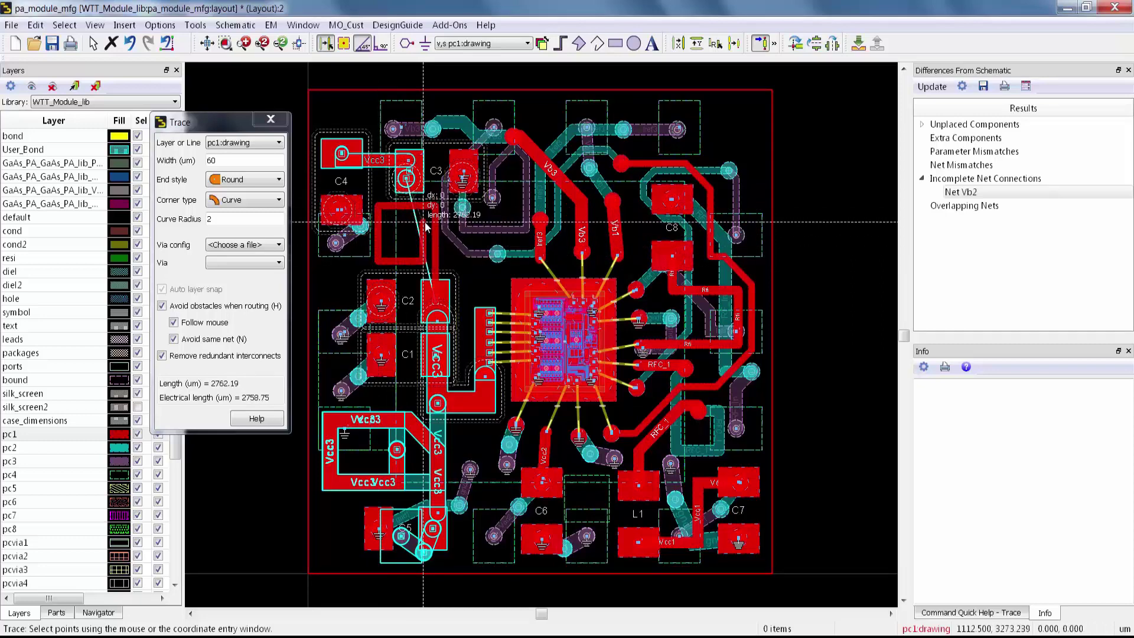
{"action": "left_click", "coordinate": [428, 224]}
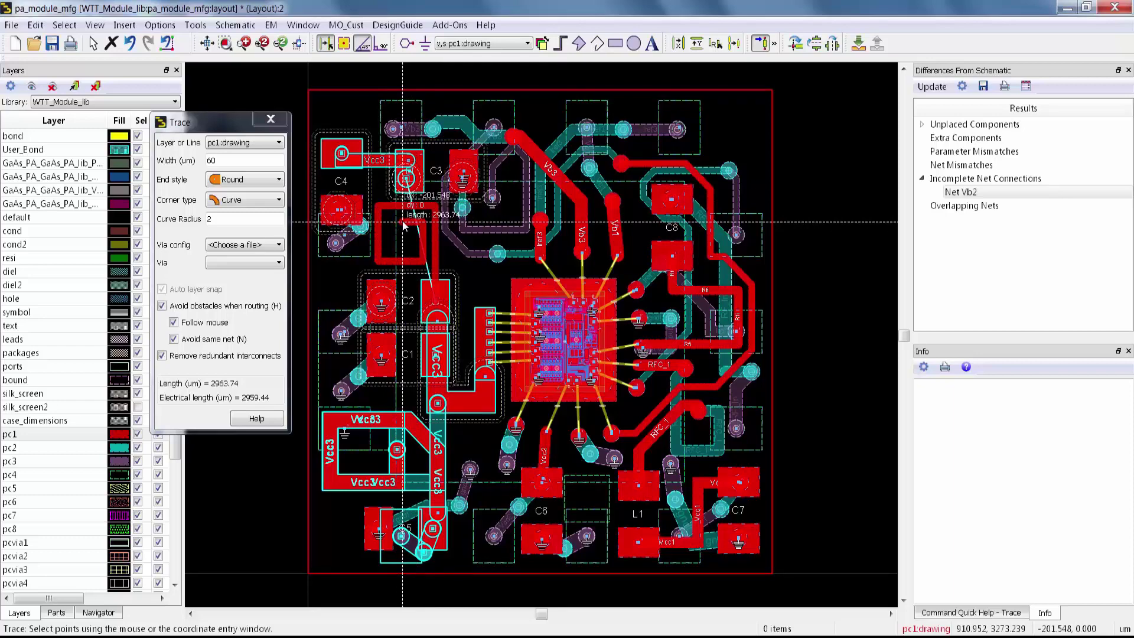
{"action": "left_click", "coordinate": [403, 231]}
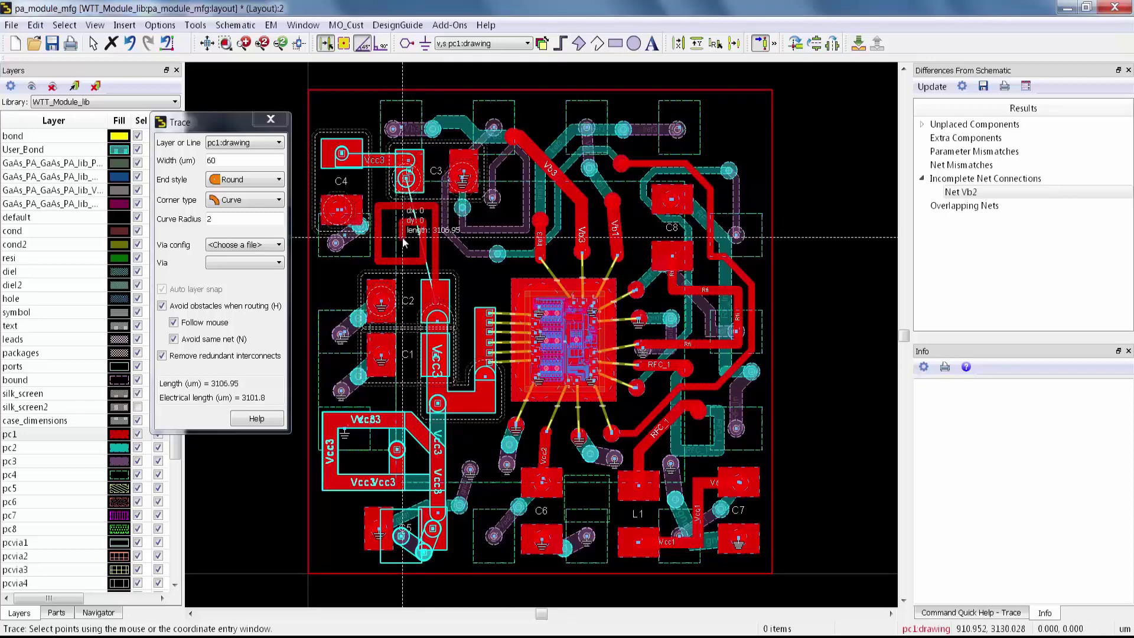
- Drop through a via to pc2, disable same-net avoidance, and finish the spiral on pc2
{"action": "key", "text": "plus"}
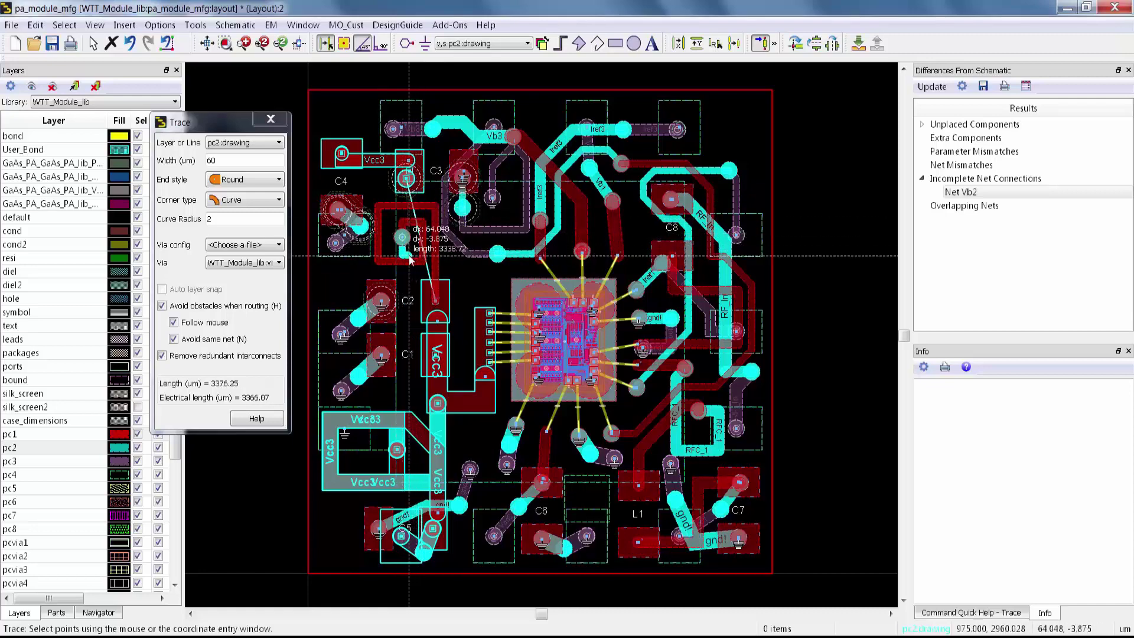
{"action": "left_click", "coordinate": [423, 254]}
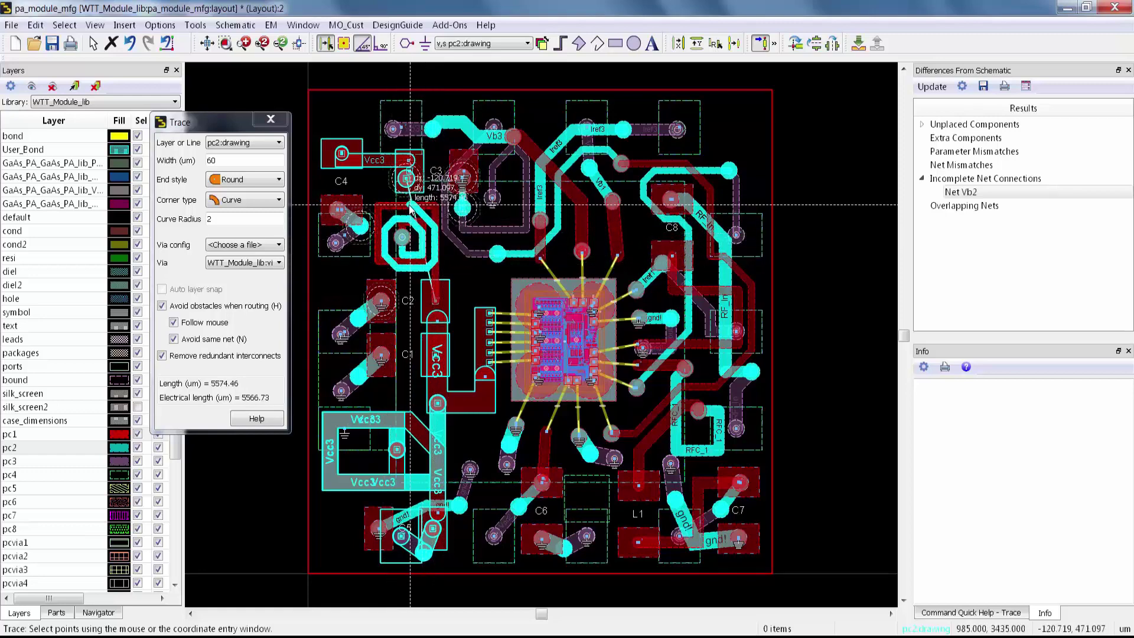
{"action": "key", "text": "n"}
{"action": "left_click", "coordinate": [412, 212]}
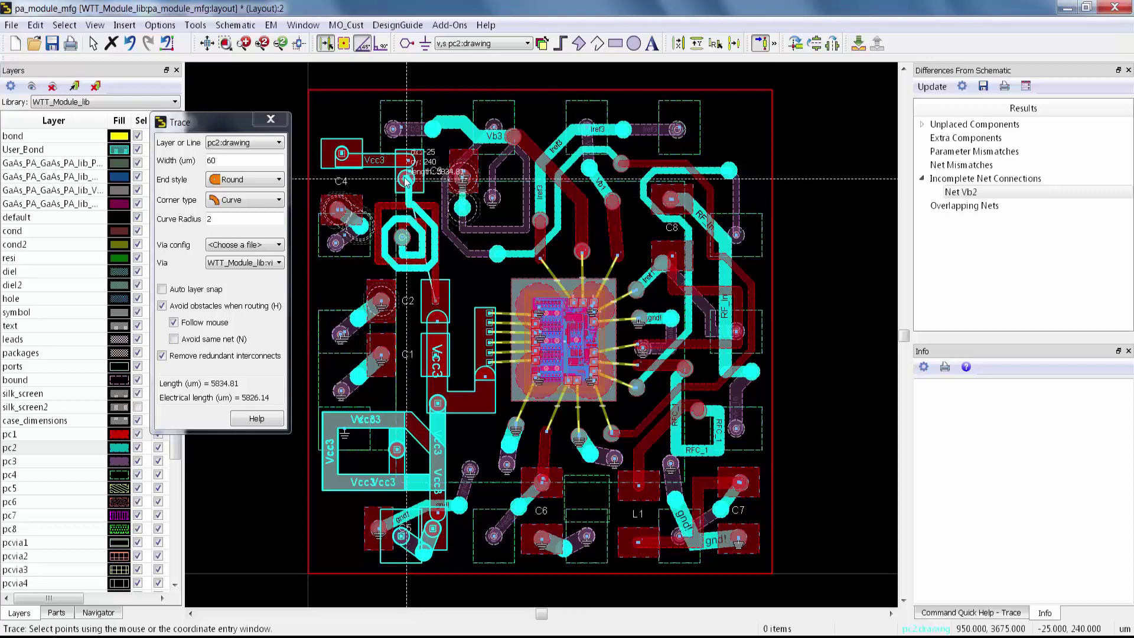
{"action": "left_click", "coordinate": [406, 180]}
{"action": "key", "text": "Escape"}
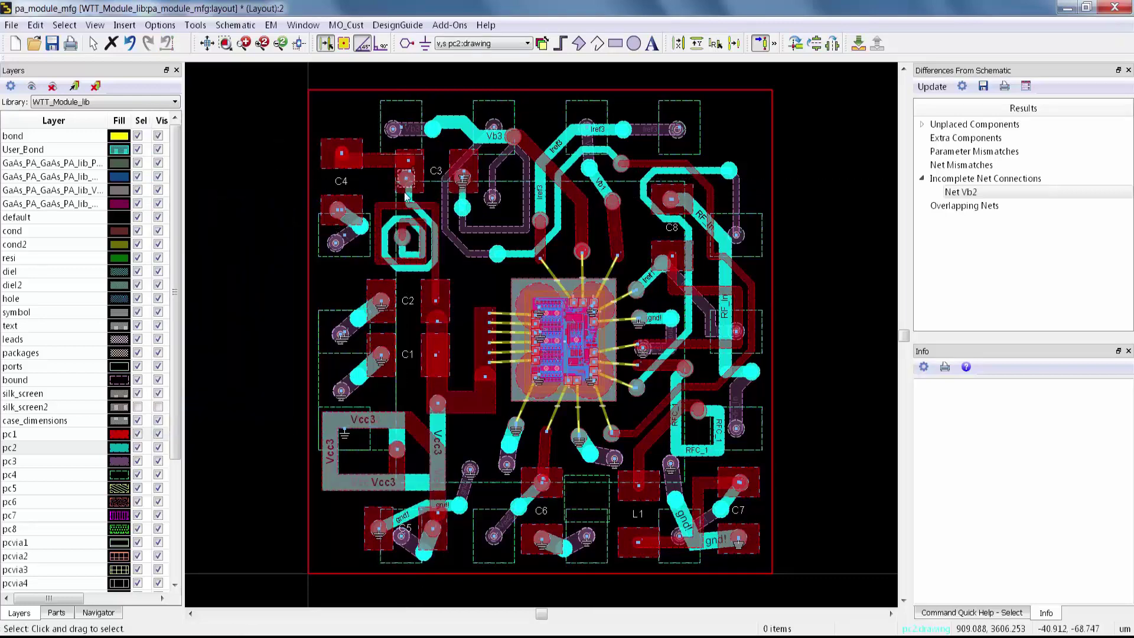